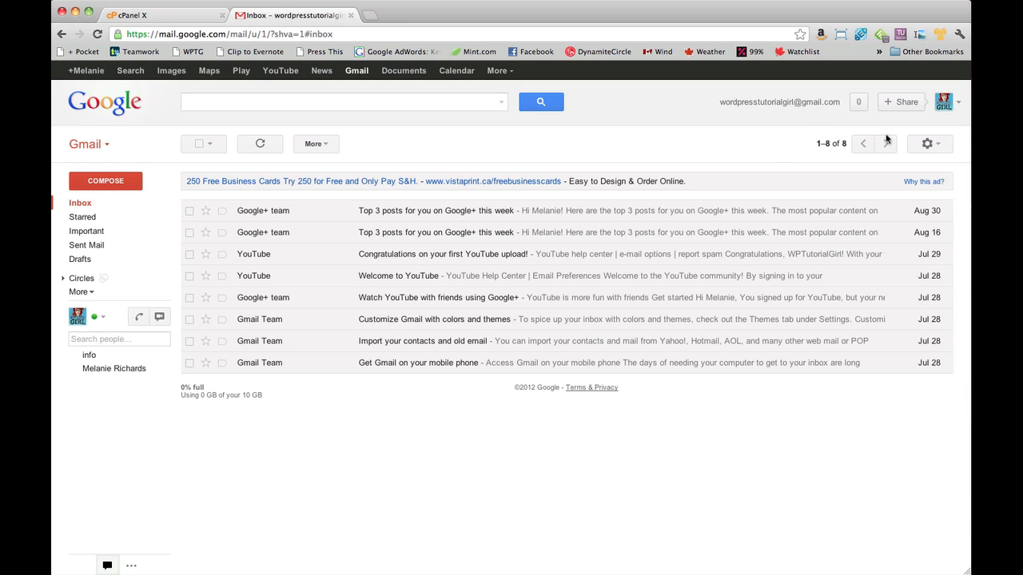
Step: Open Gmail's Accounts and Import settings and start adding a POP3 mail account
left_click(940, 146)
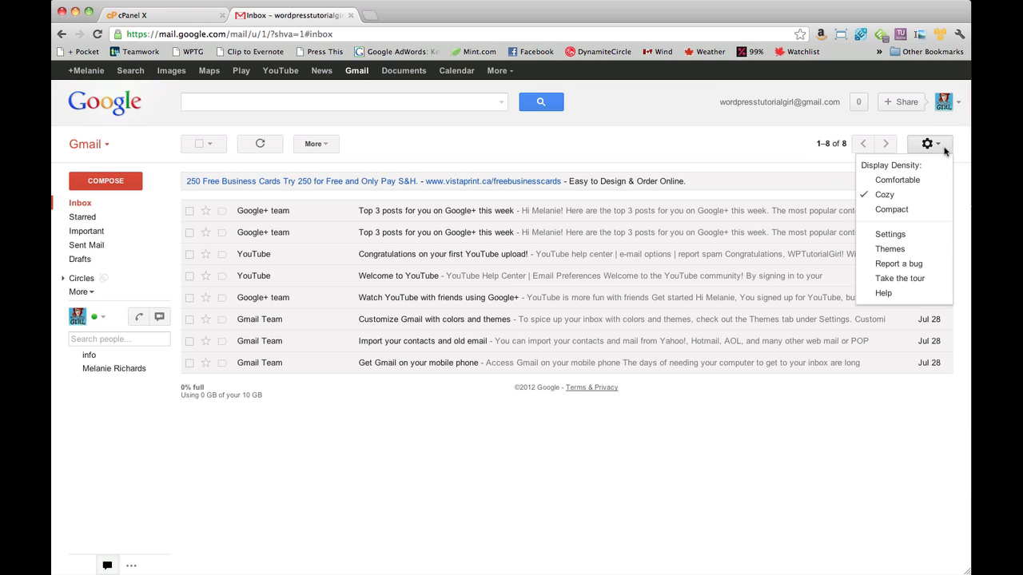
left_click(908, 237)
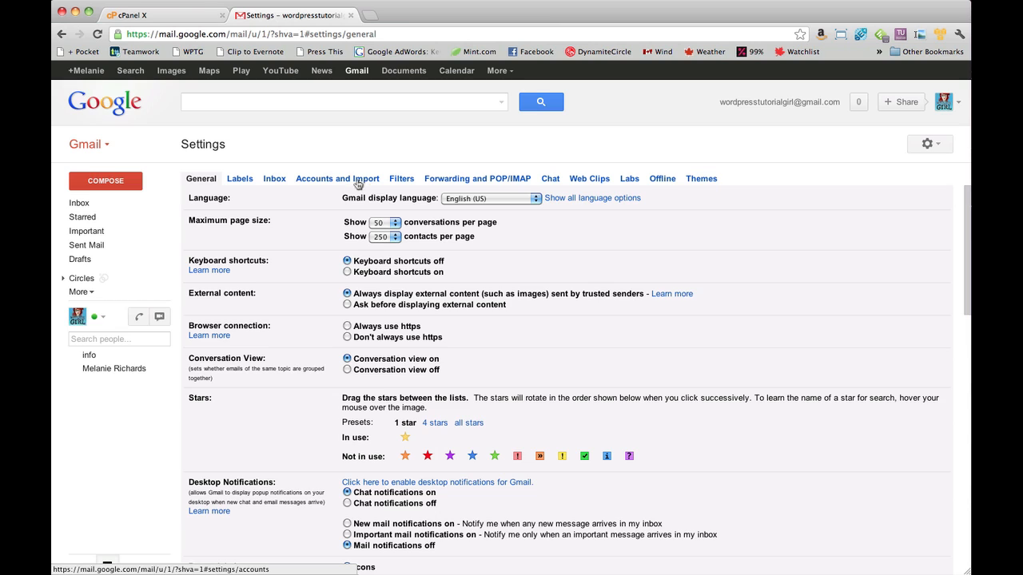
left_click(344, 183)
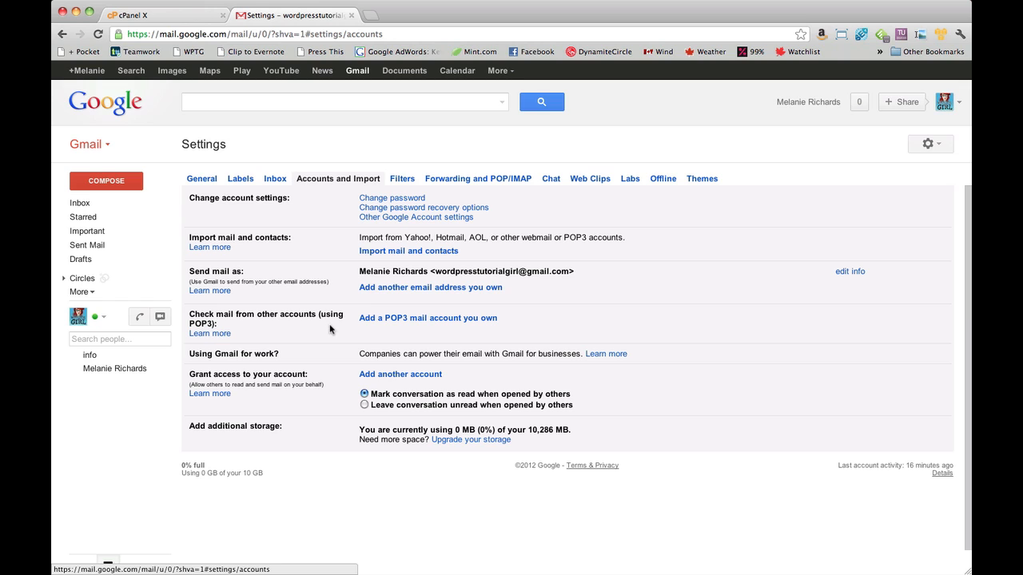
left_click(450, 324)
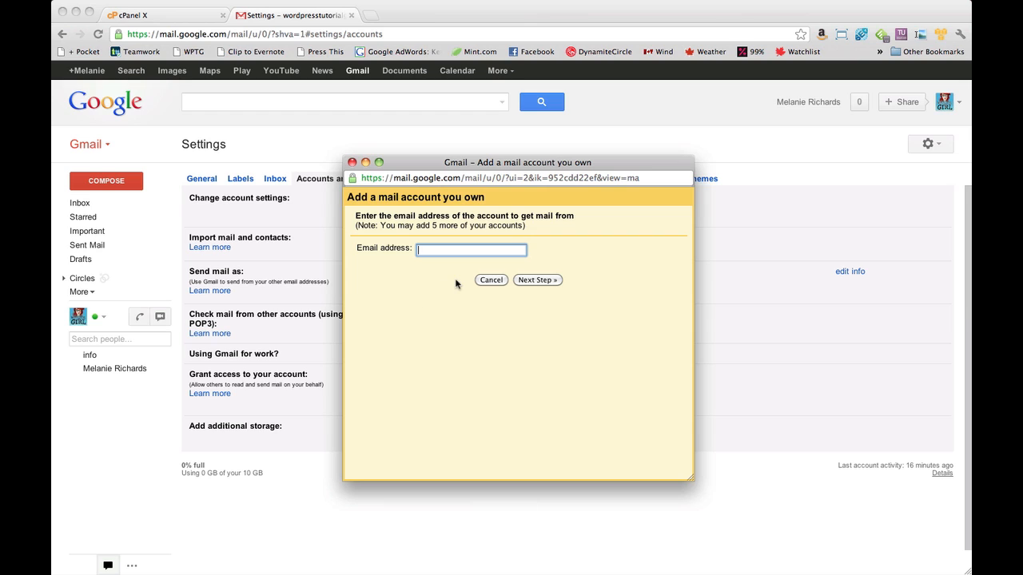
Step: Enter the email address of the account to get mail from and proceed to its mail settings
type("m")
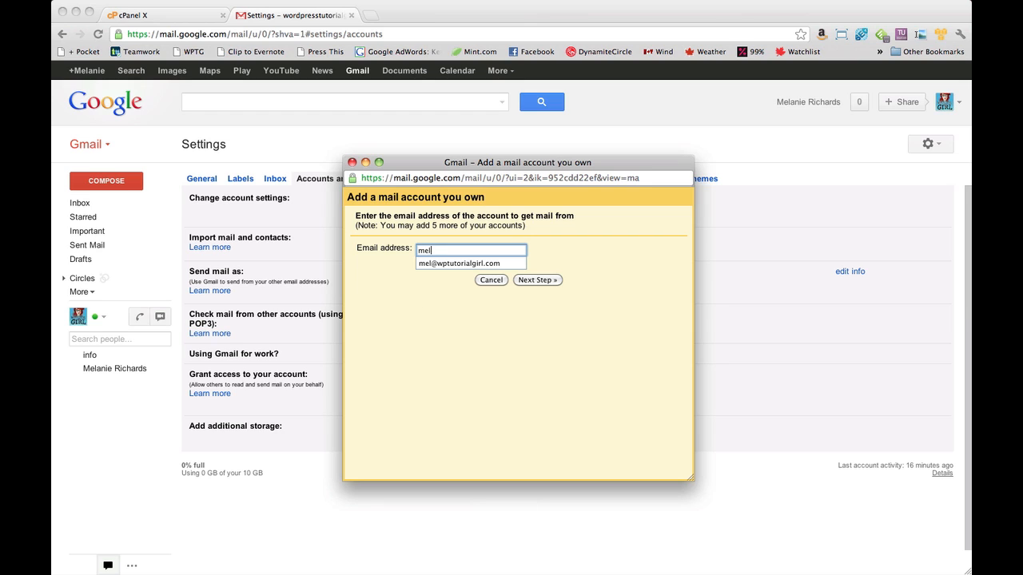
type("el")
left_click(470, 264)
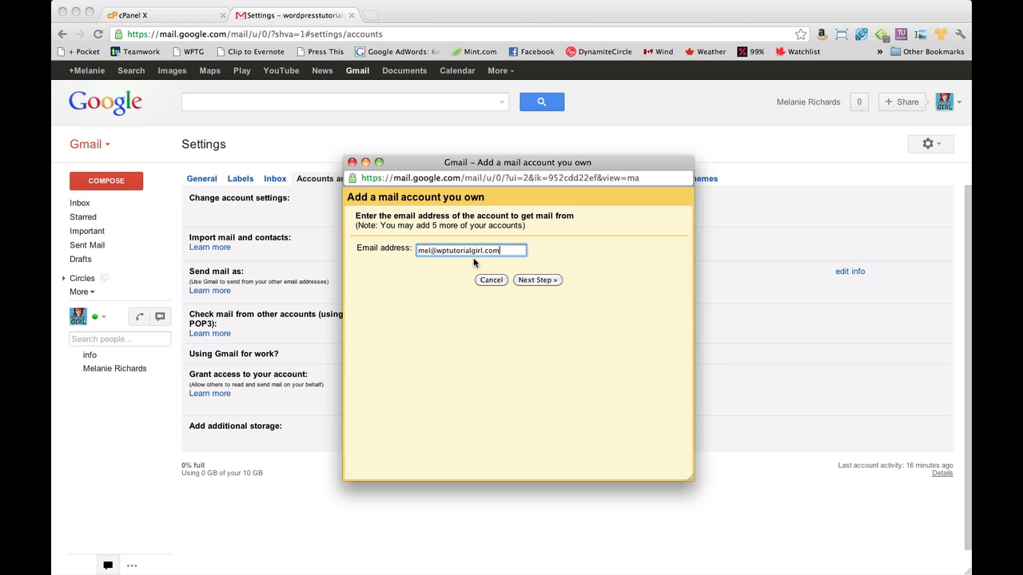
left_click(542, 281)
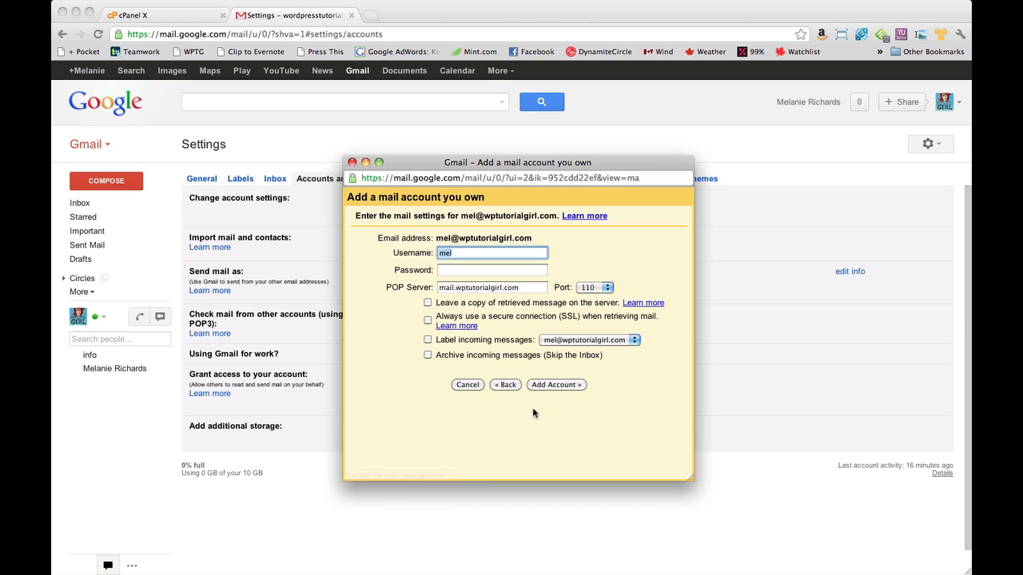
left_click(494, 252)
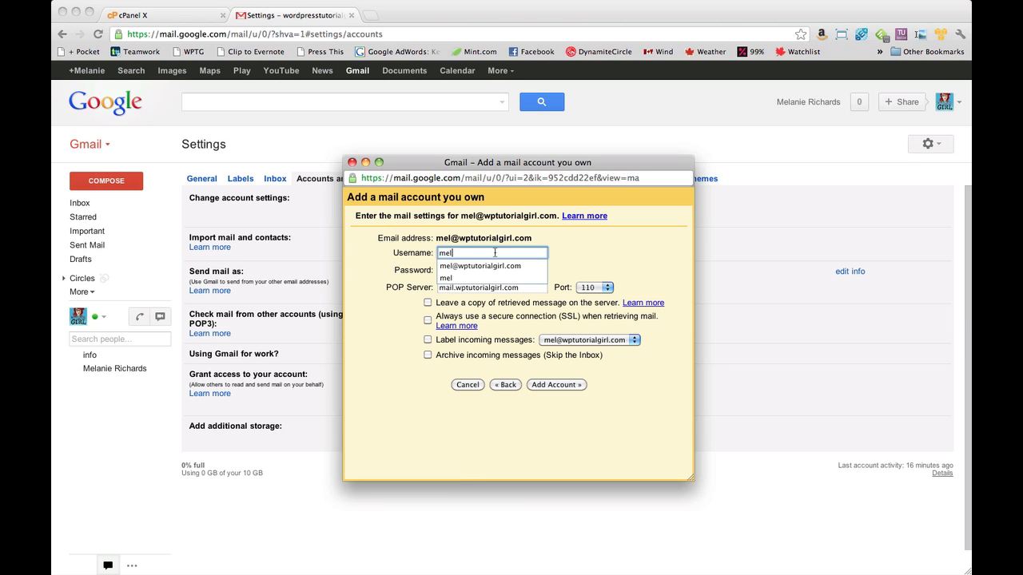
left_click(581, 243)
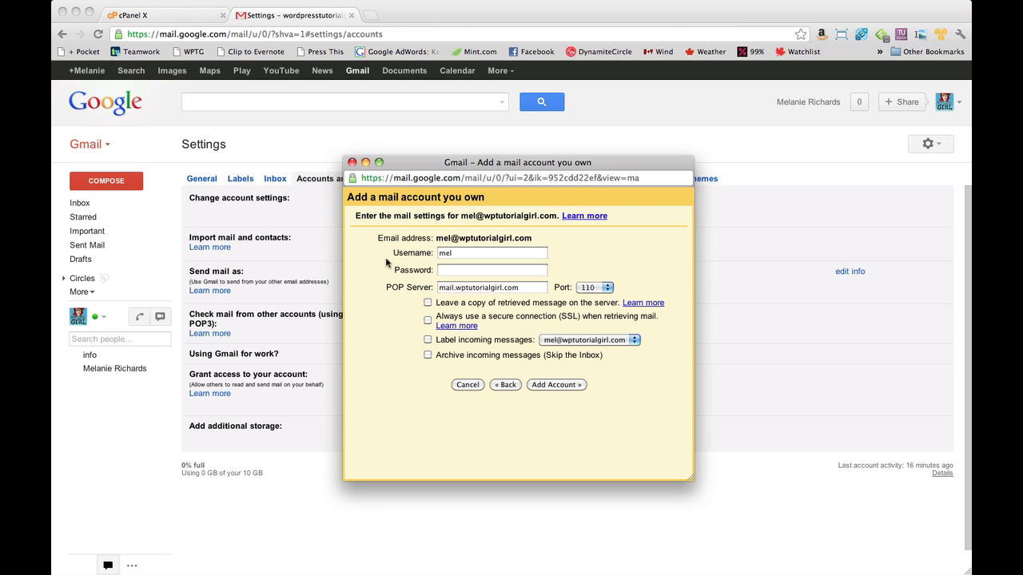
Step: Switch to cPanel and look up the manual mail client settings for the domain's email account
left_click(173, 16)
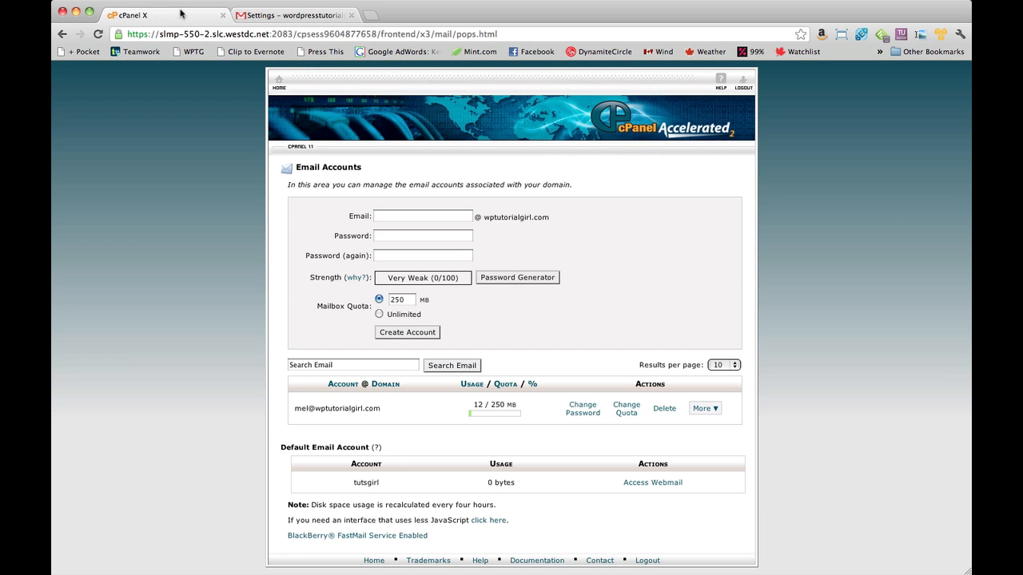
left_click(281, 83)
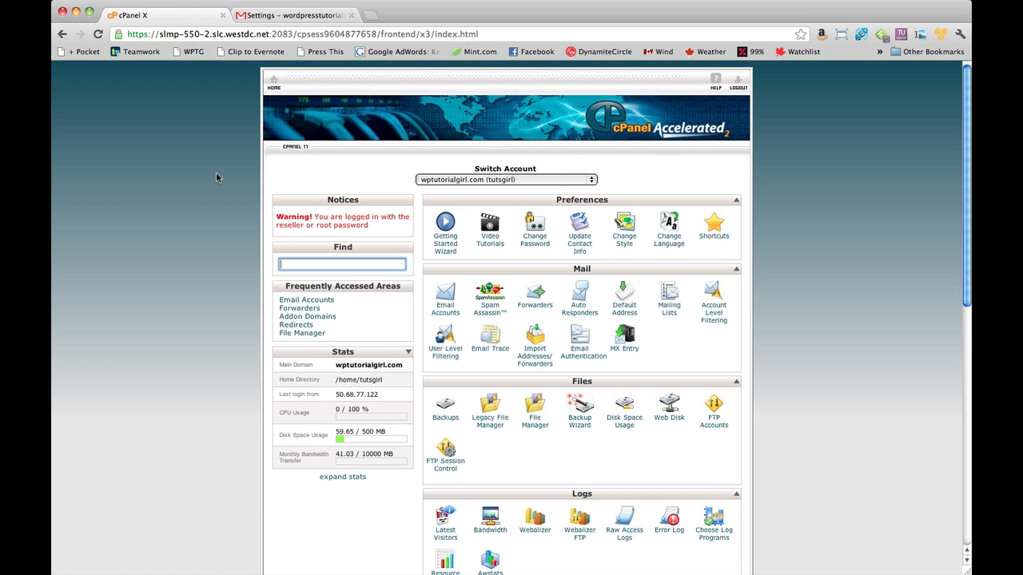
left_click(452, 318)
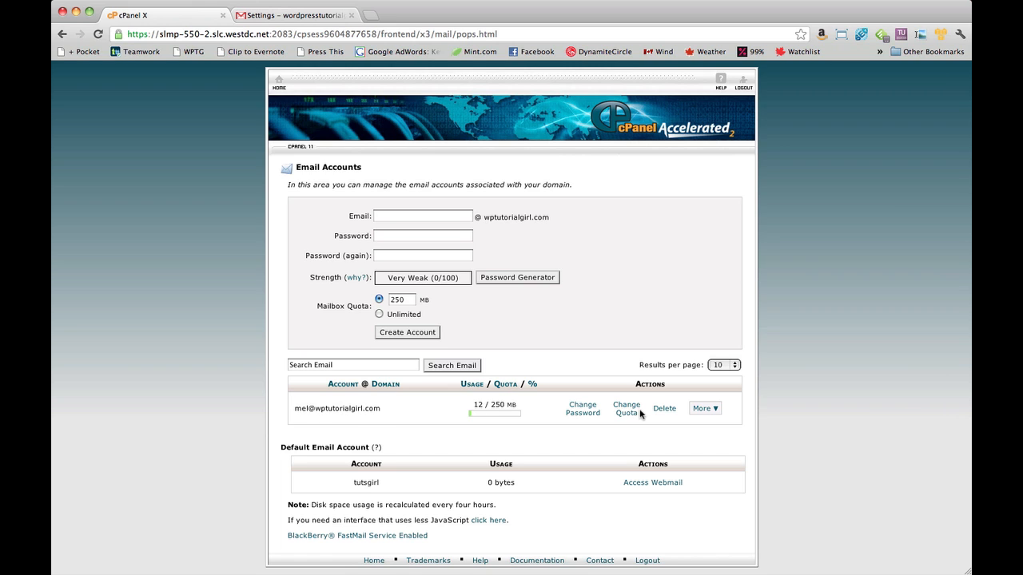
left_click(706, 408)
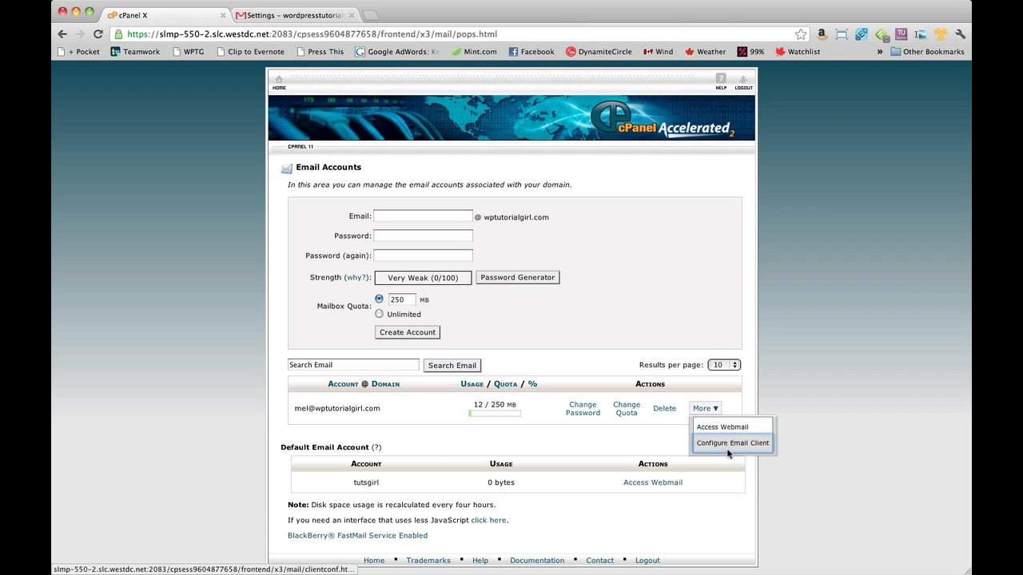
left_click(754, 448)
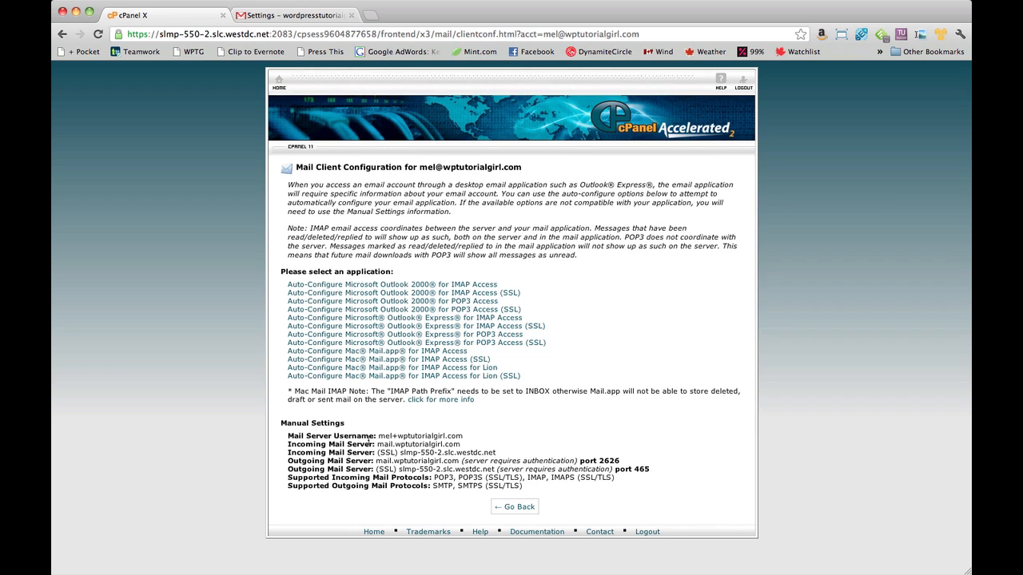
left_click_drag(286, 435, 291, 452)
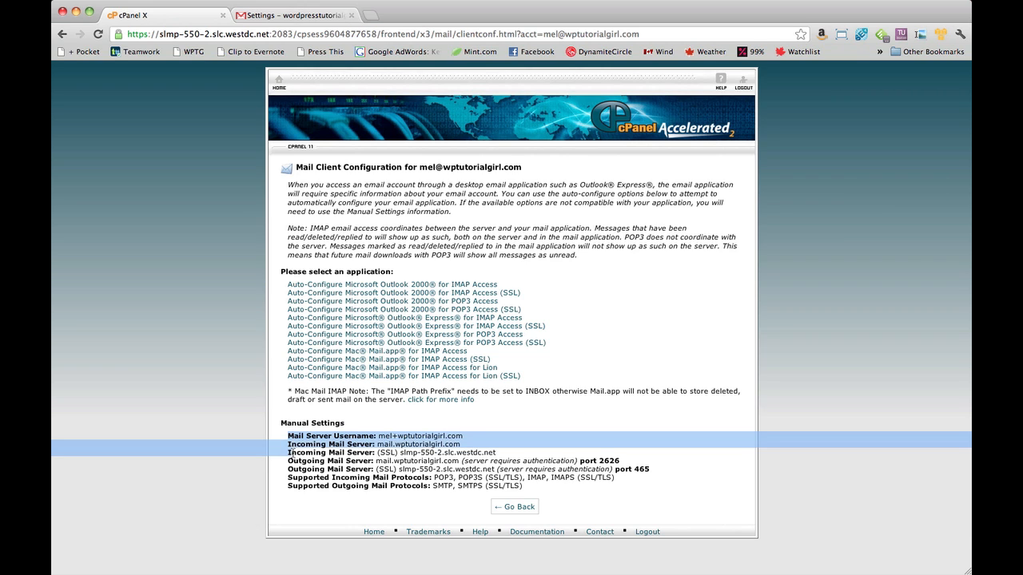
left_click(283, 487)
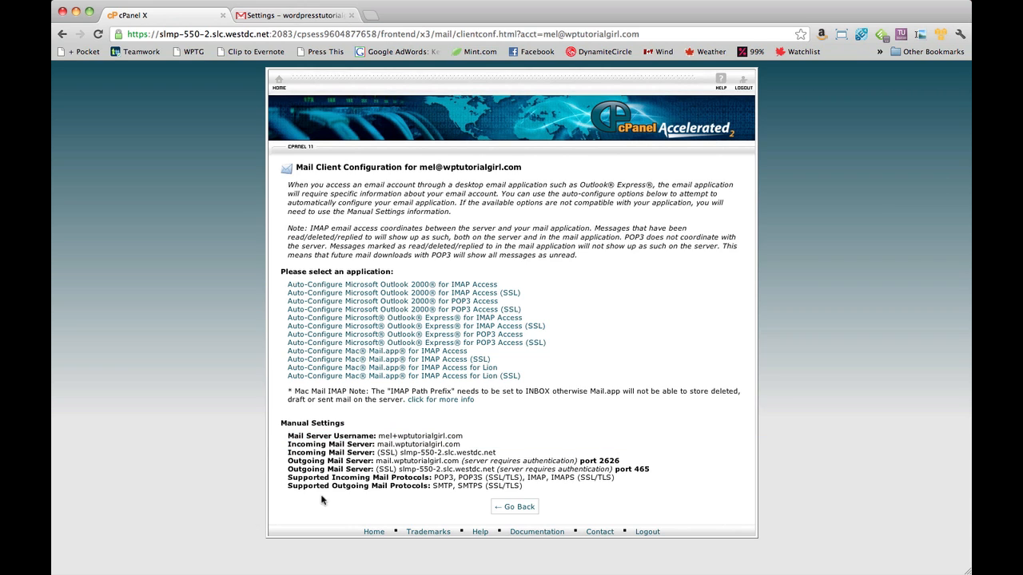
Step: Return to the mail account setup form in Gmail and set the username to the full email address
left_click(278, 16)
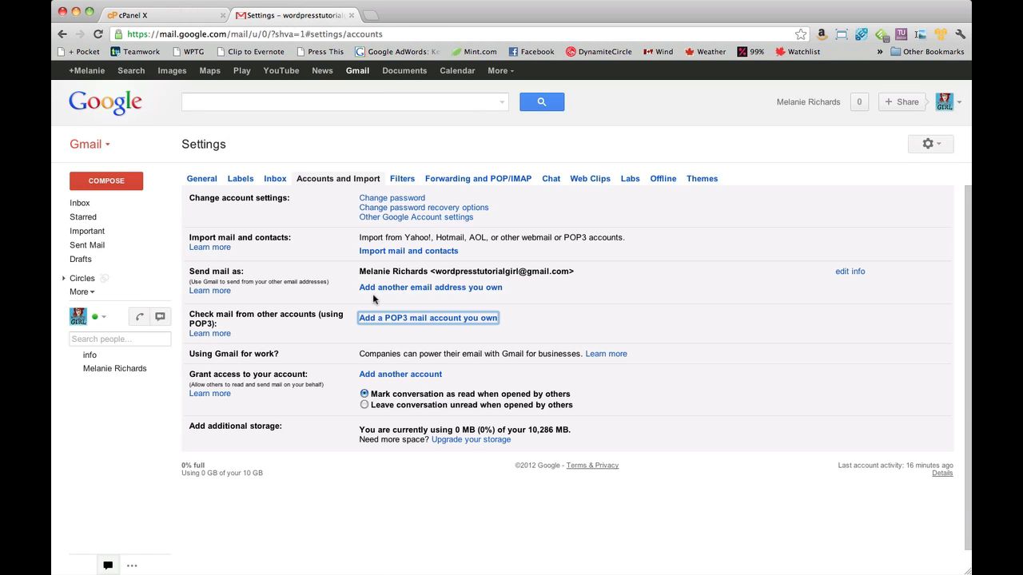
key("super+grave")
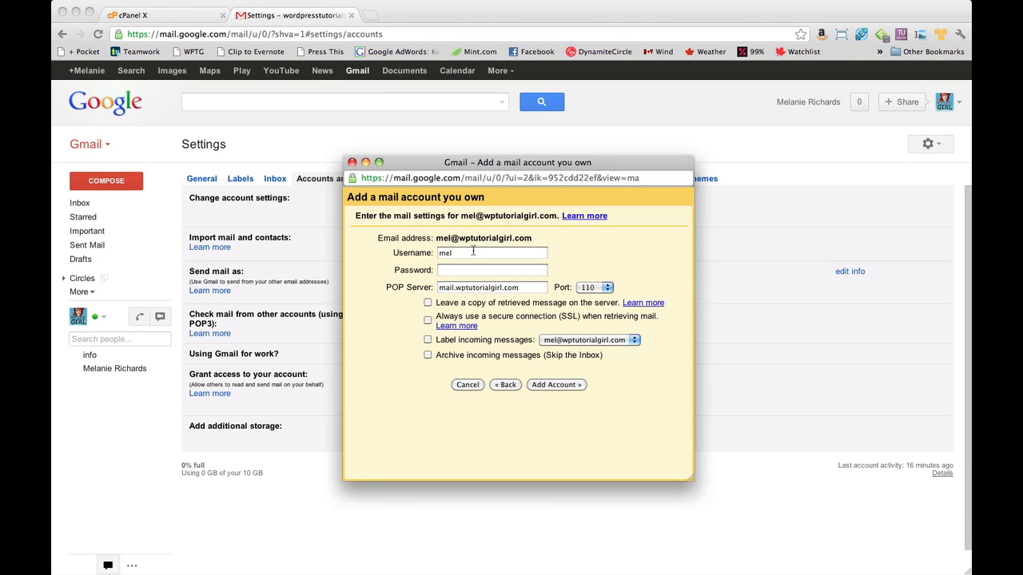
left_click(486, 253)
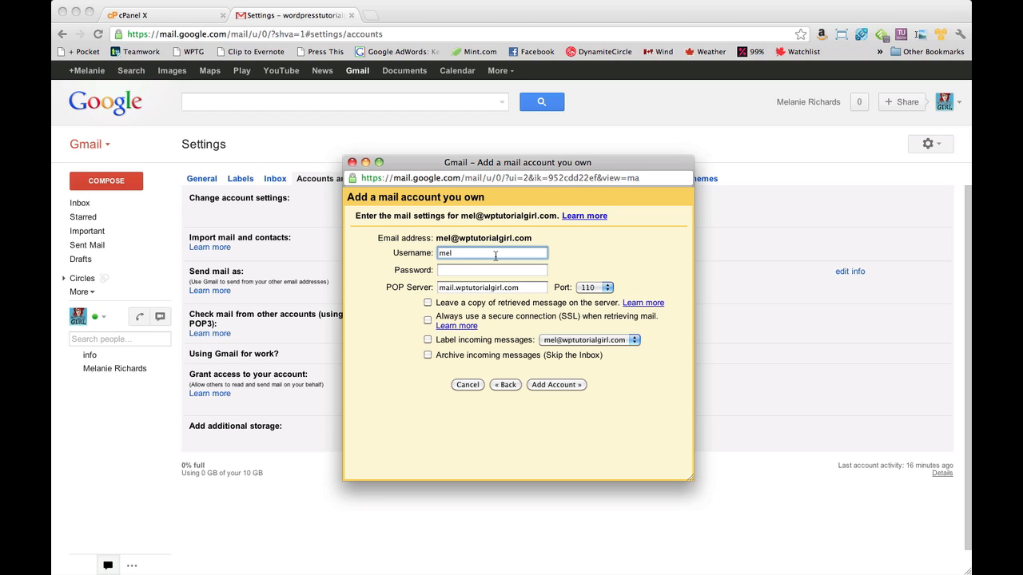
type("@")
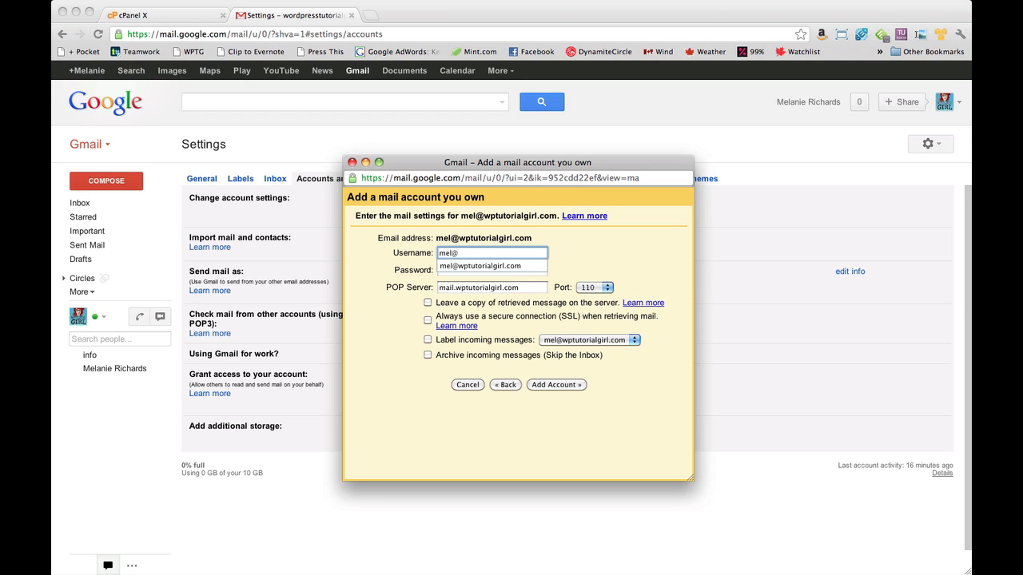
left_click(495, 266)
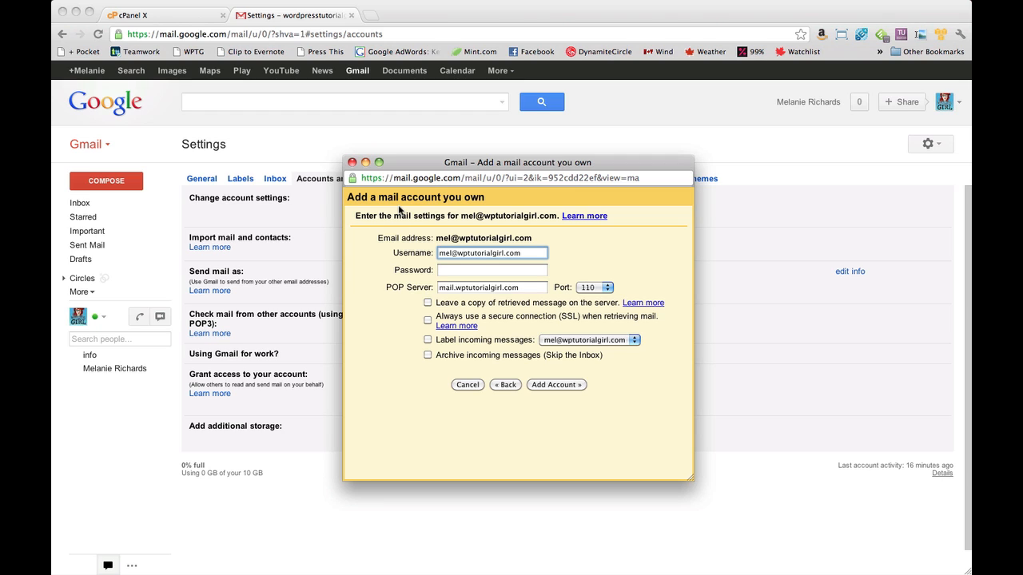
Step: Enter the mail account's password and add the POP3 account
left_click(474, 269)
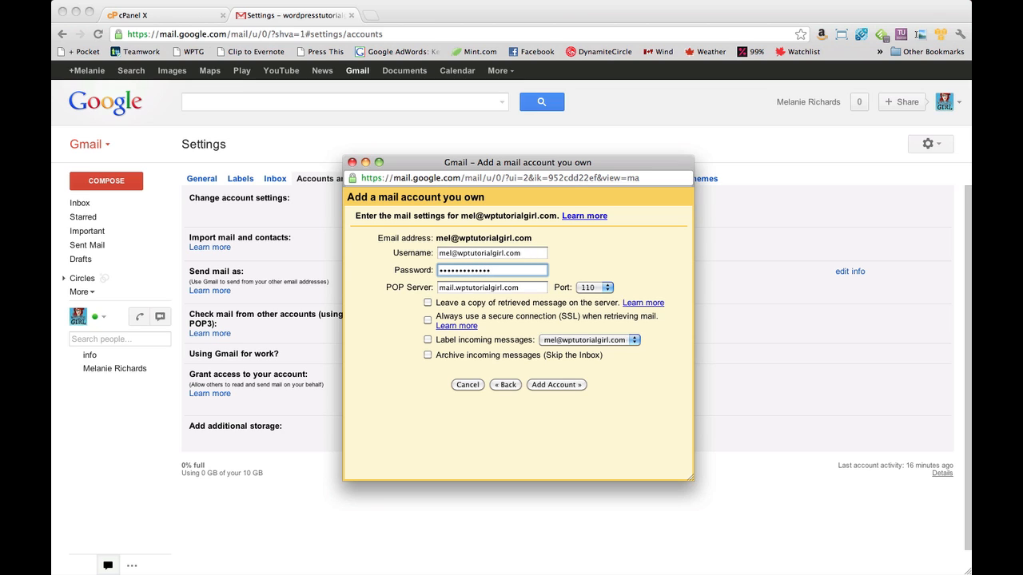
left_click(452, 288)
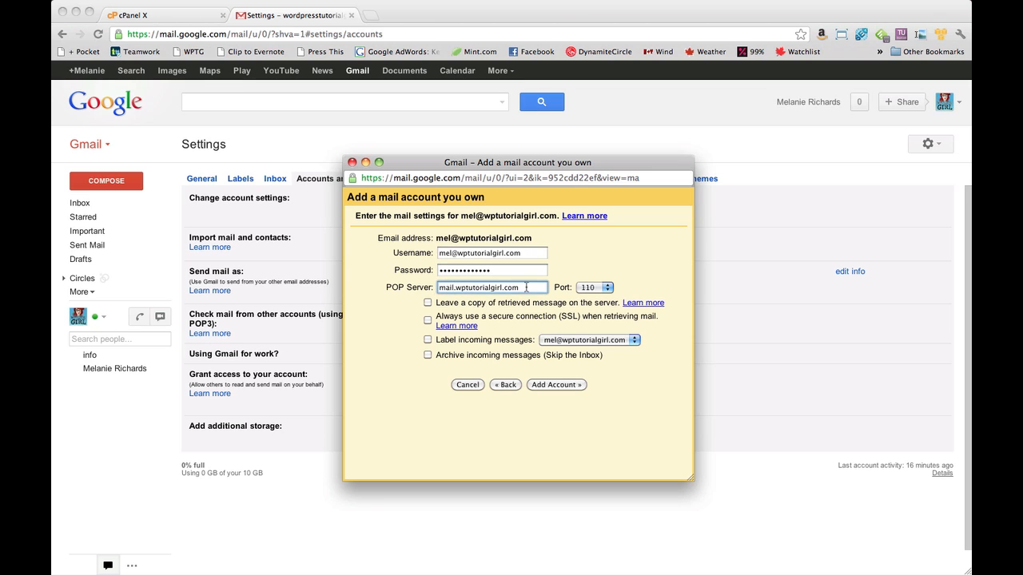
left_click(526, 288)
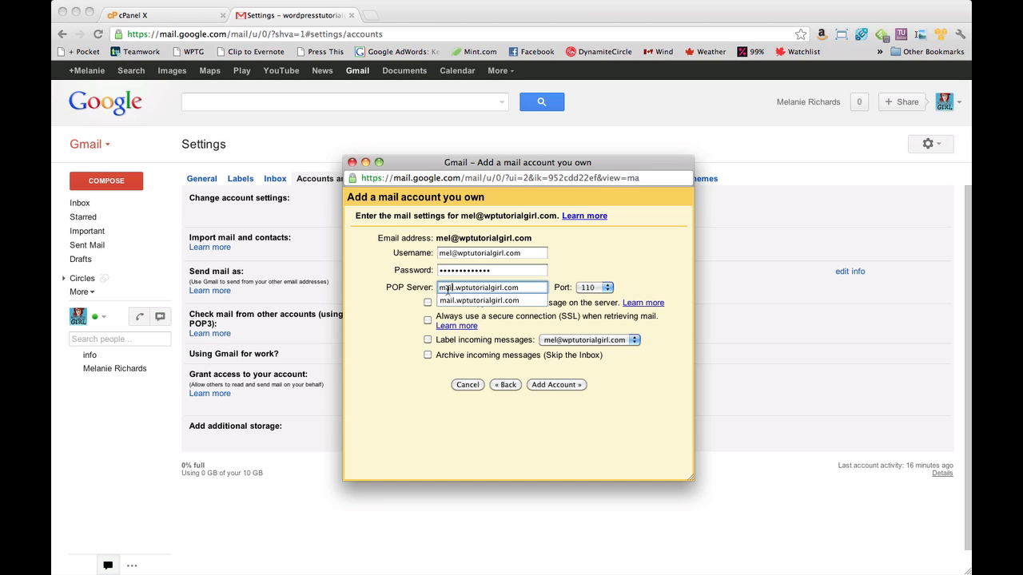
left_click(393, 321)
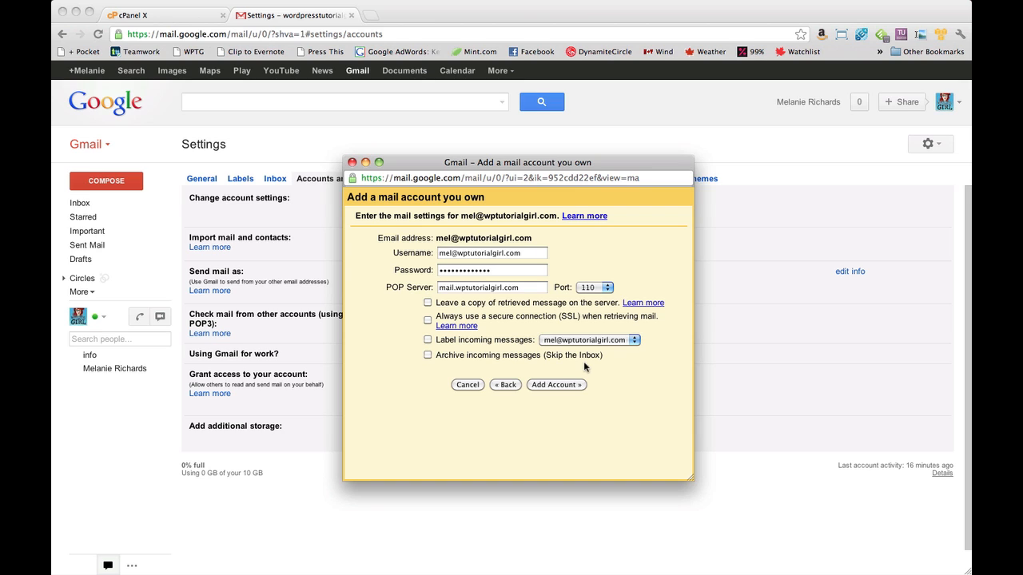
left_click(633, 342)
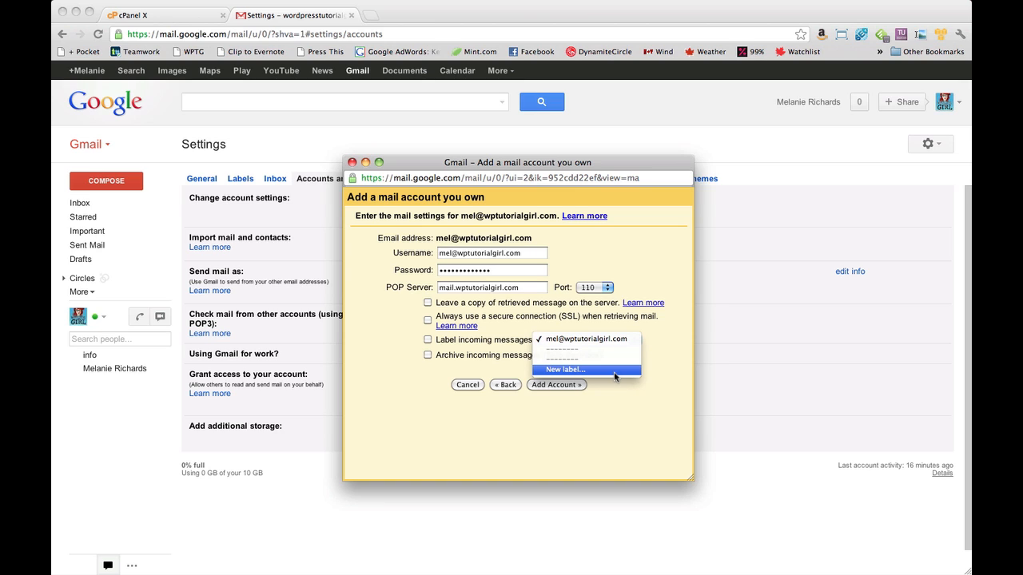
left_click(553, 344)
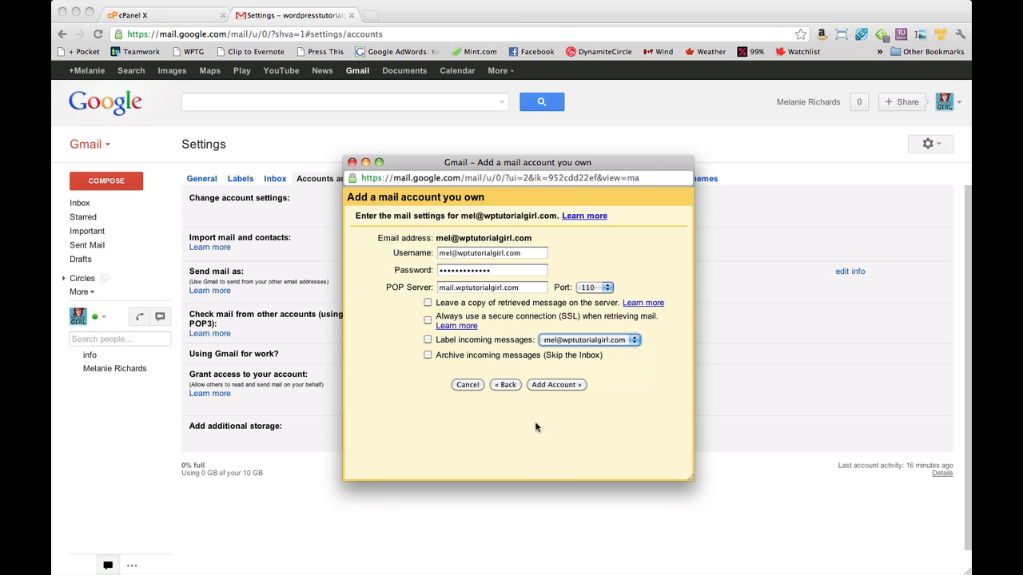
left_click(555, 384)
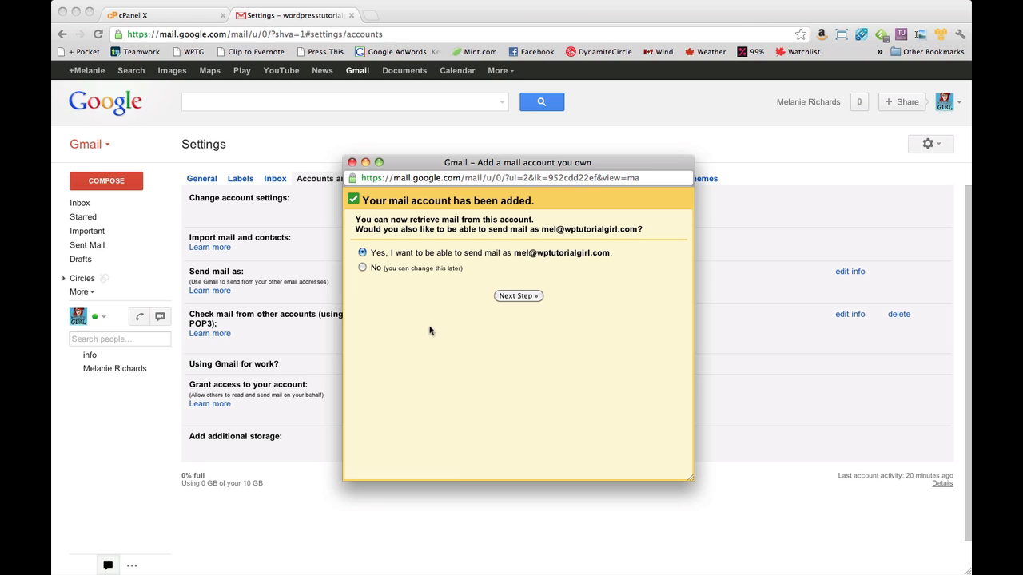
Step: Set up sending mail as the newly added address with "Treat as an alias" turned off, and send the verification email
left_click(528, 297)
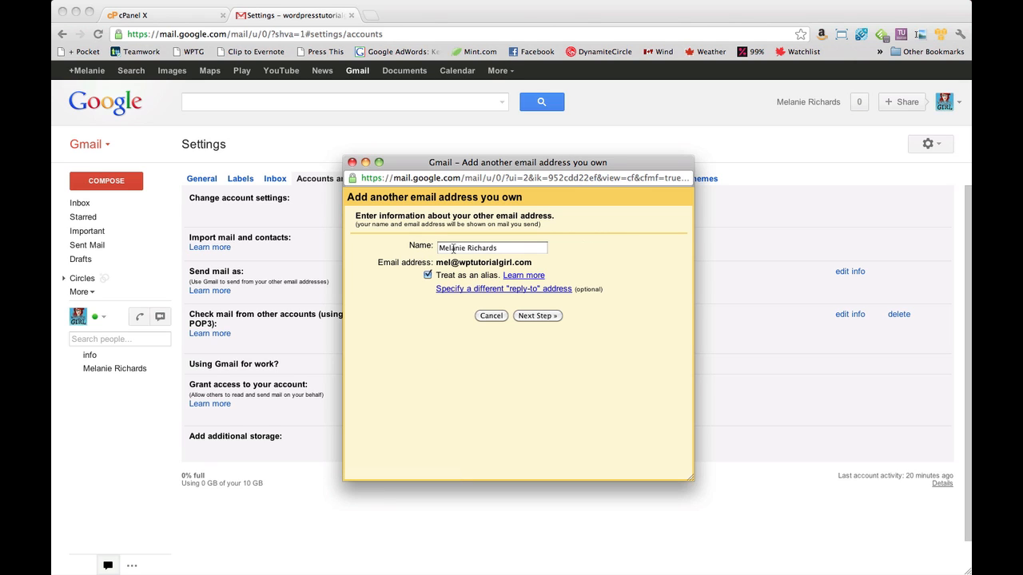
left_click(508, 248)
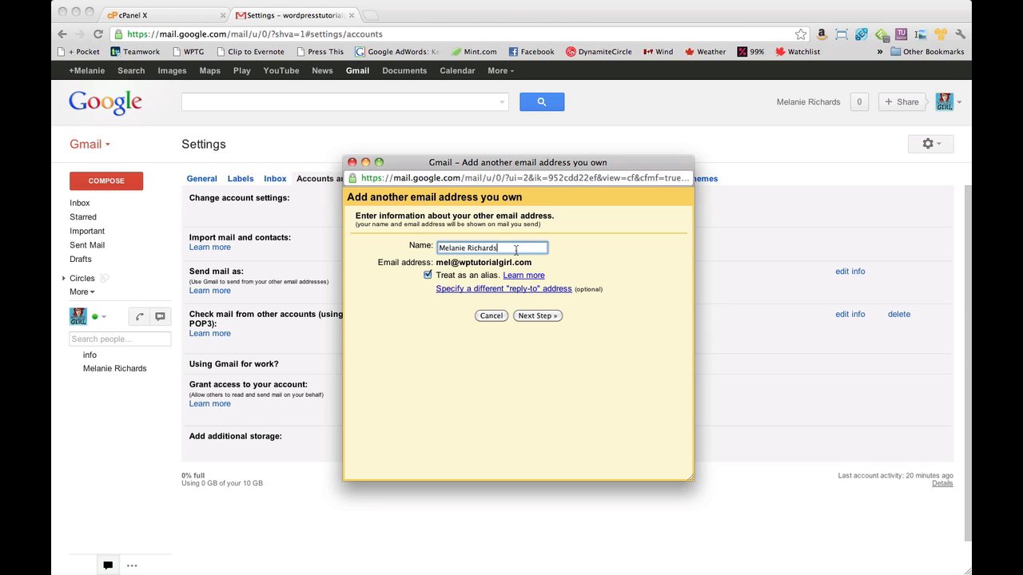
left_click(436, 315)
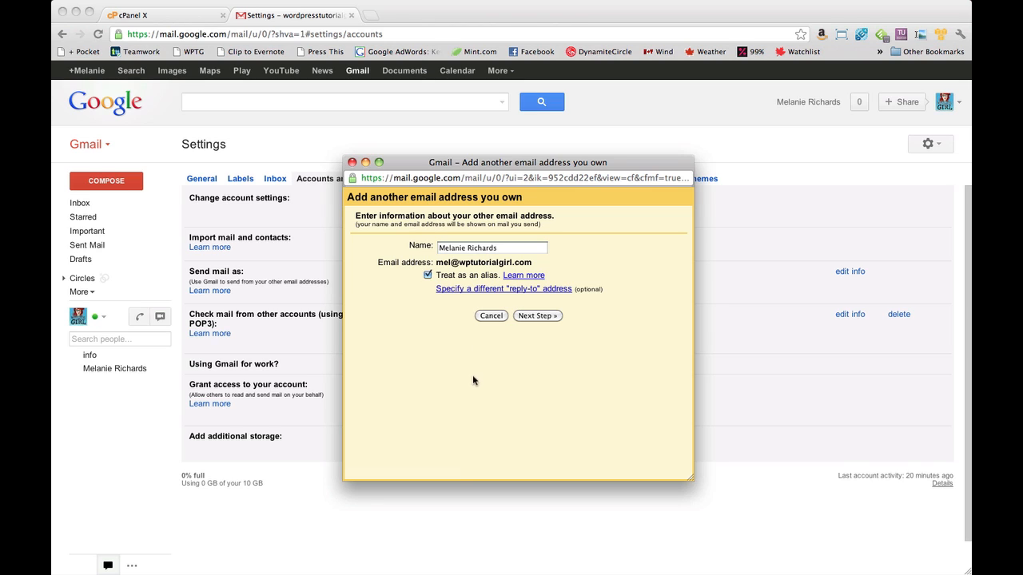
left_click(427, 276)
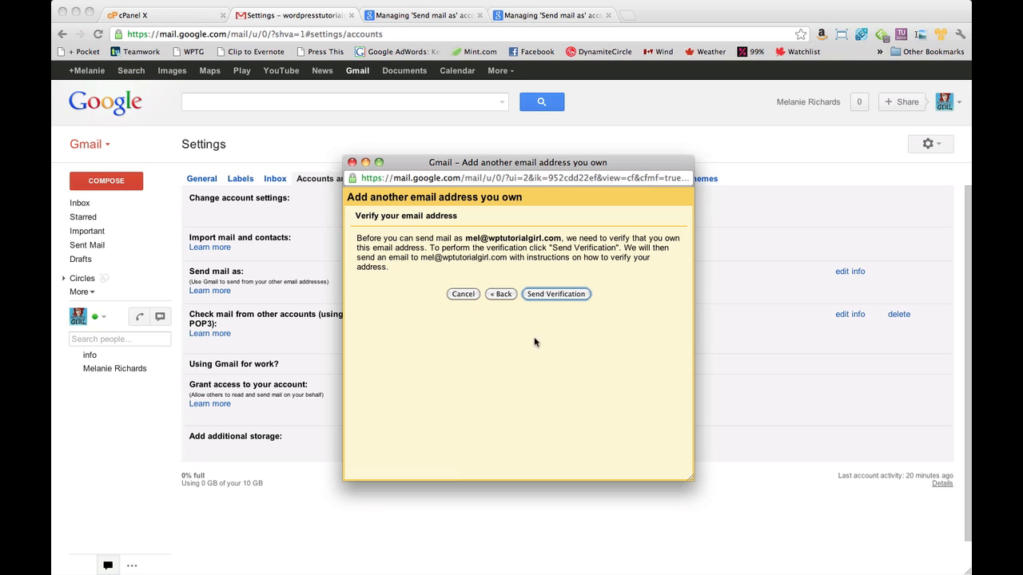
left_click(560, 296)
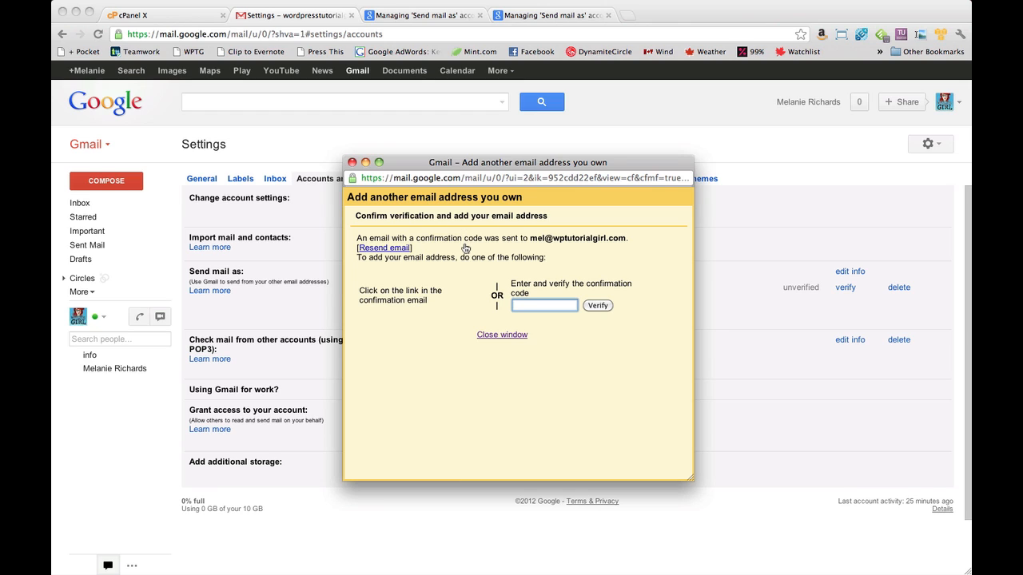
Step: Leave the verification window and open the inbox to check for the confirmation email
key("super+Tab")
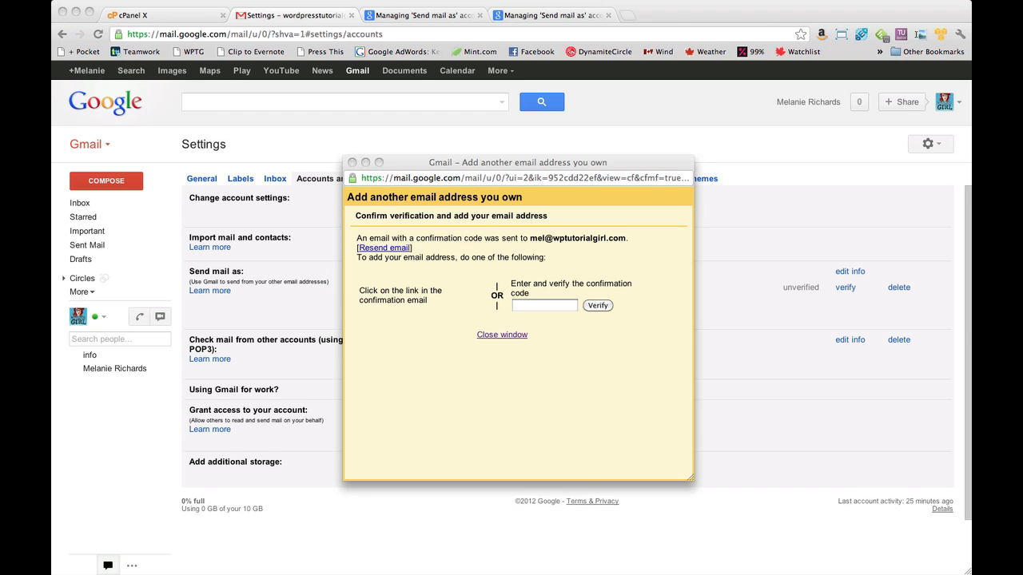
left_click(69, 206)
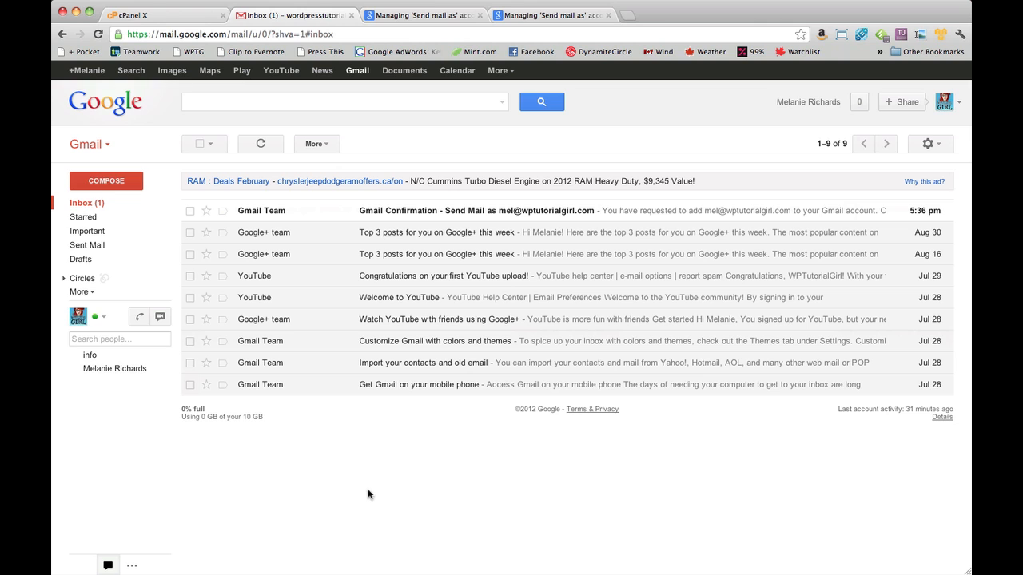
Step: Copy the confirmation code from the Gmail Confirmation email into the verification window's code field and verify the new sending address
left_click(490, 215)
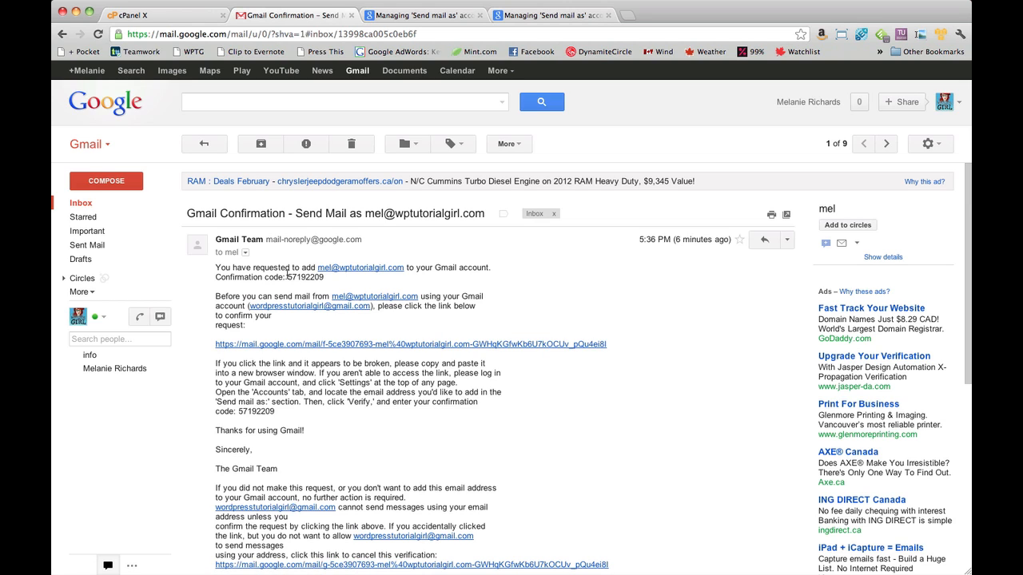
left_click_drag(289, 278, 326, 278)
key("super+c")
key("super+grave")
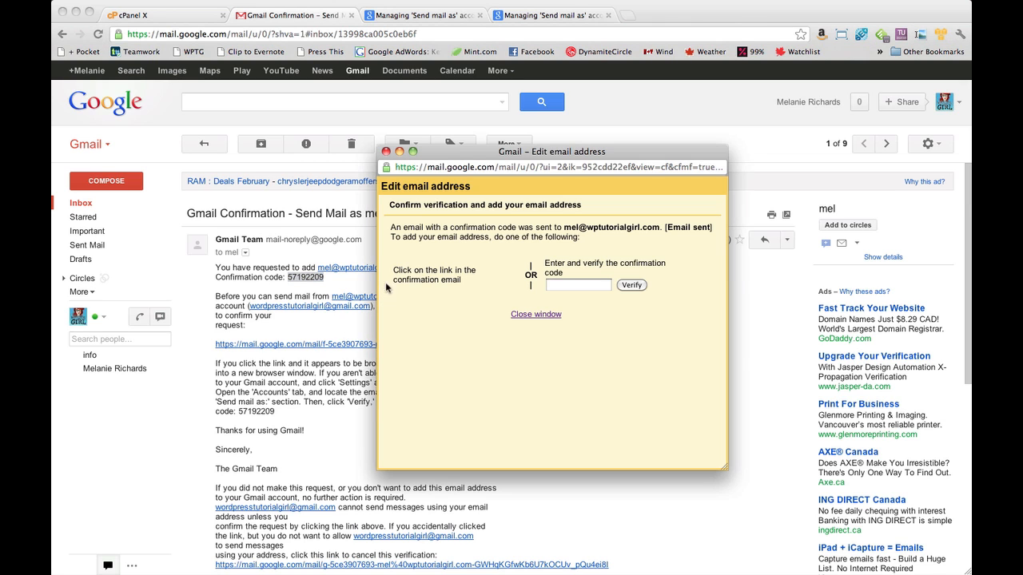
left_click(572, 285)
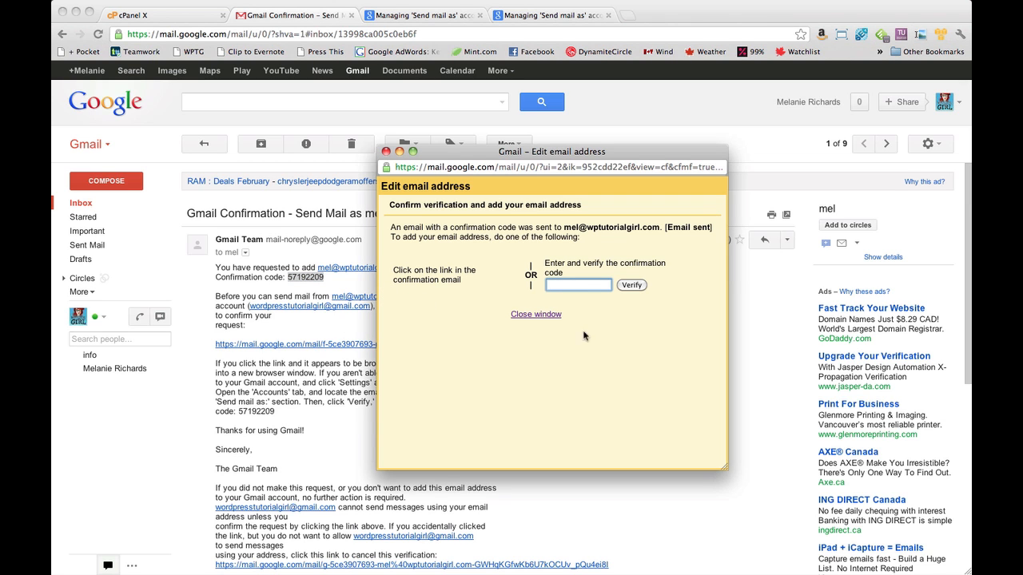
key("super+v")
left_click(635, 286)
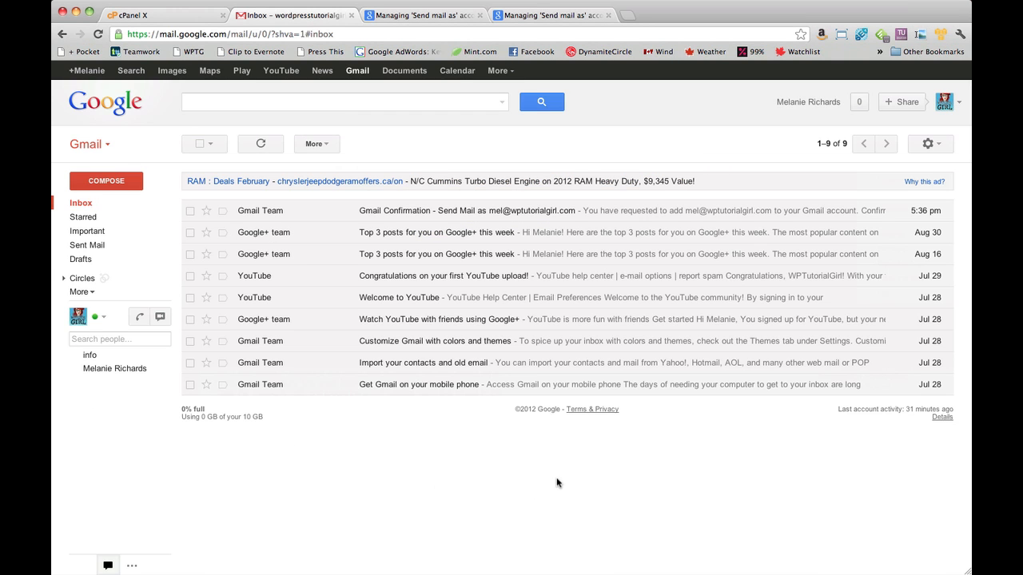
Step: Make the newly added domain address the default "Send mail as" address in the Accounts and Import settings
left_click(942, 147)
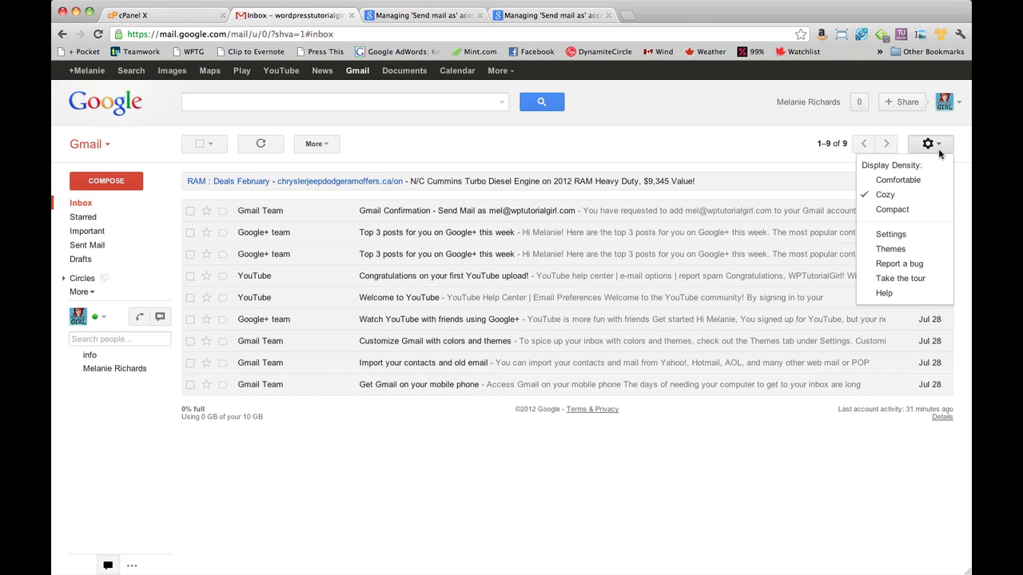
left_click(903, 237)
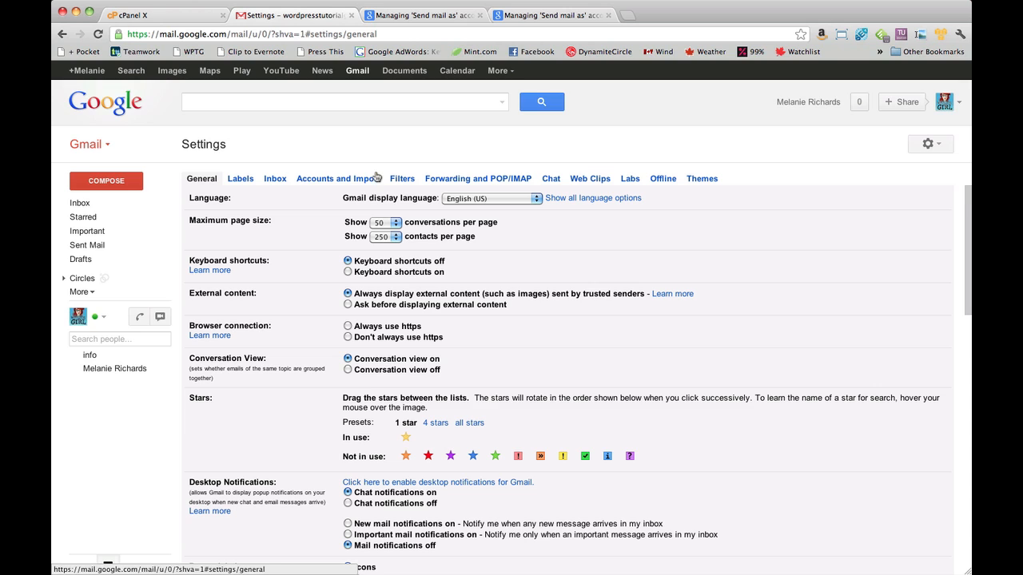
left_click(336, 179)
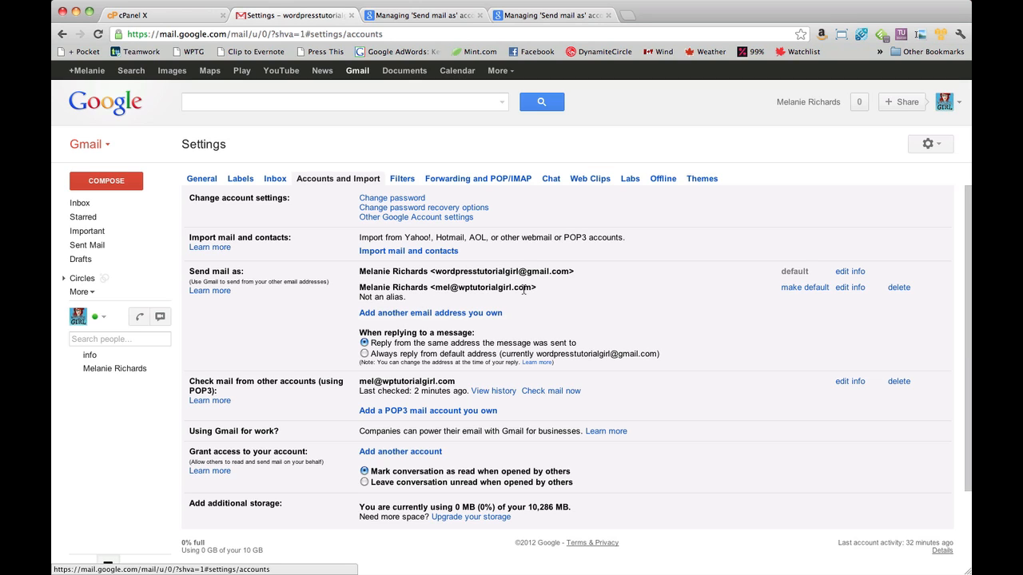
left_click(803, 289)
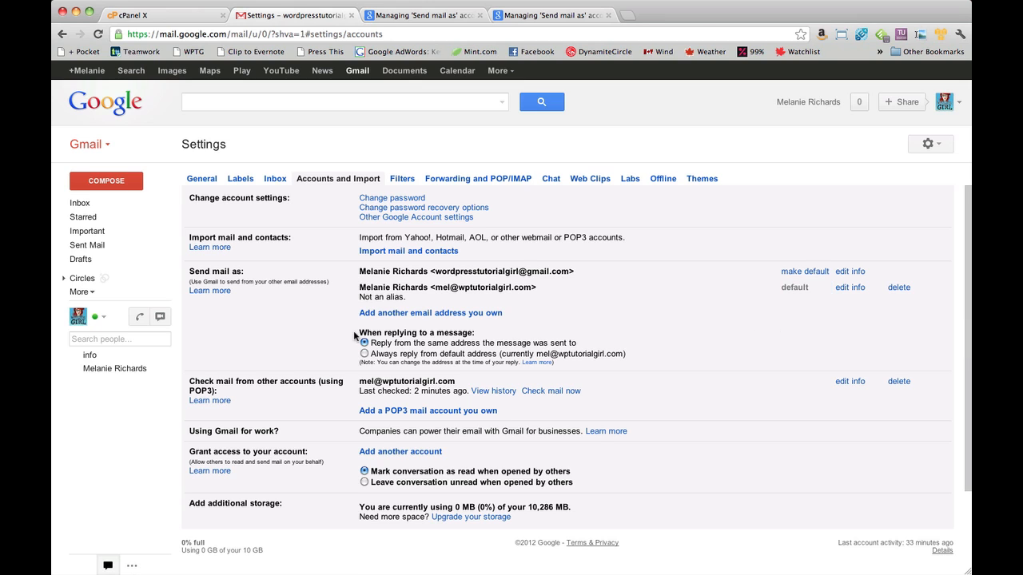
Step: Start a new message, switch its sender to the Gmail address and back to the domain address, and go to the recipient field
left_click(102, 183)
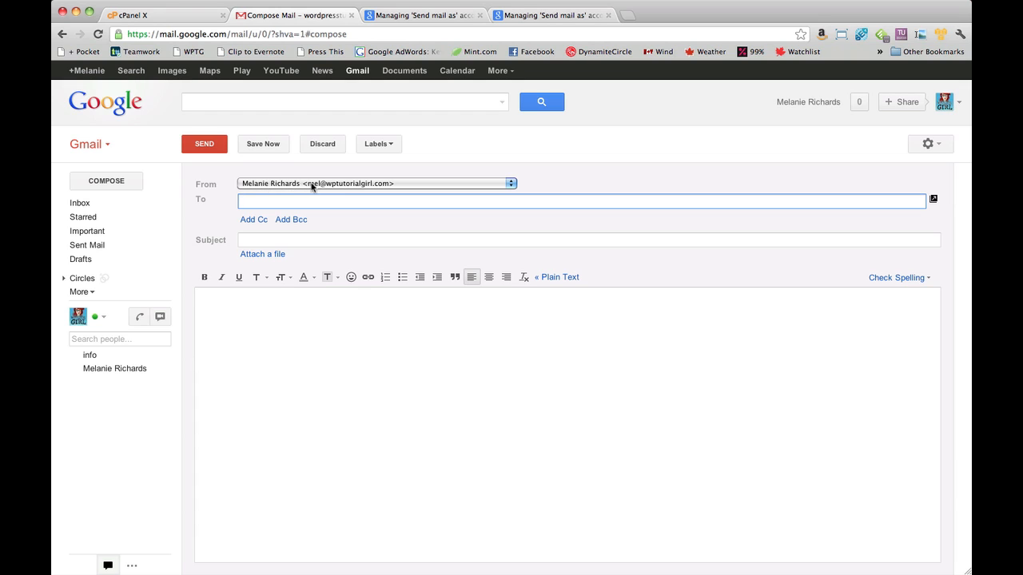
left_click(432, 184)
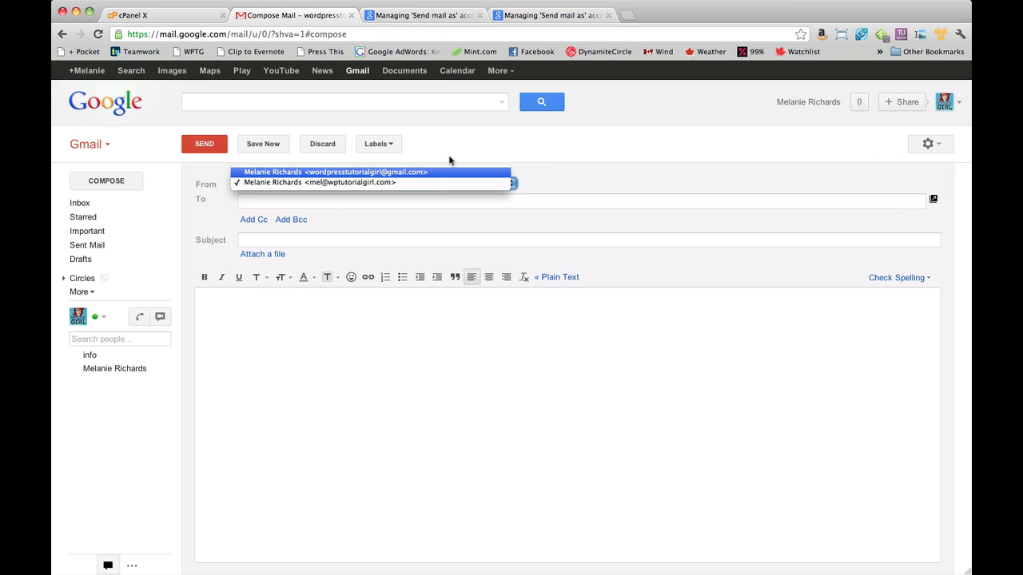
left_click(447, 168)
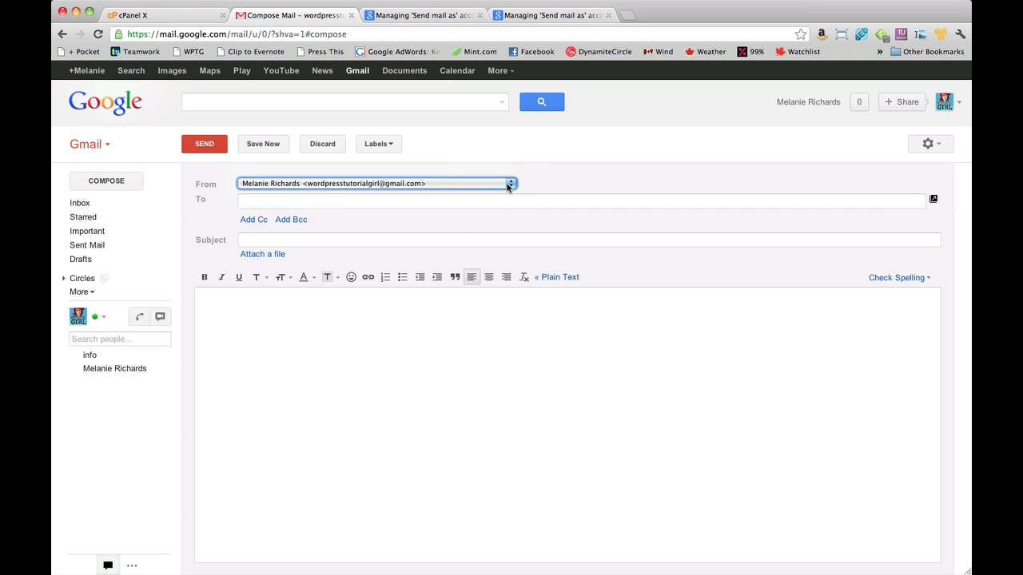
left_click(483, 184)
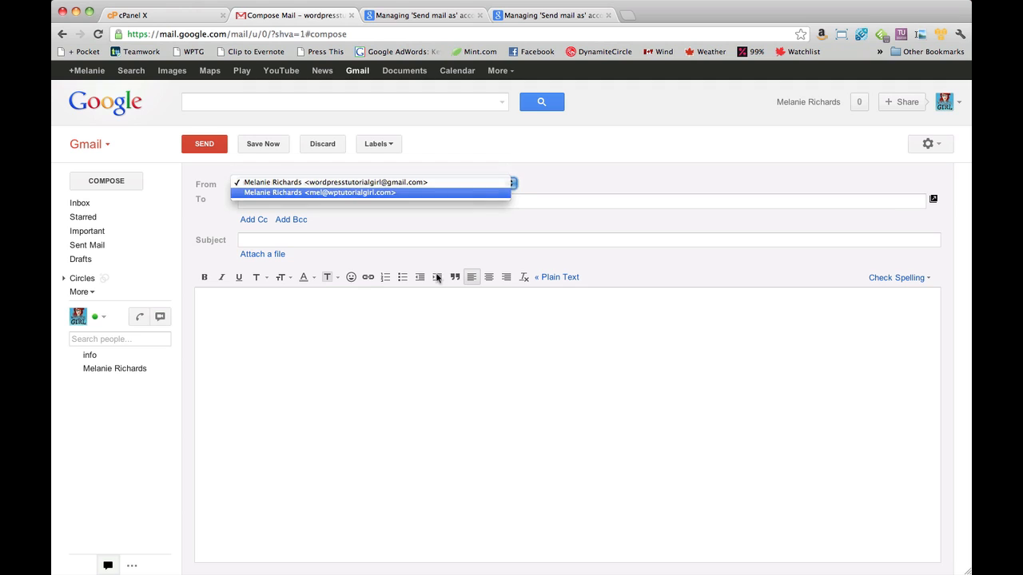
left_click(436, 192)
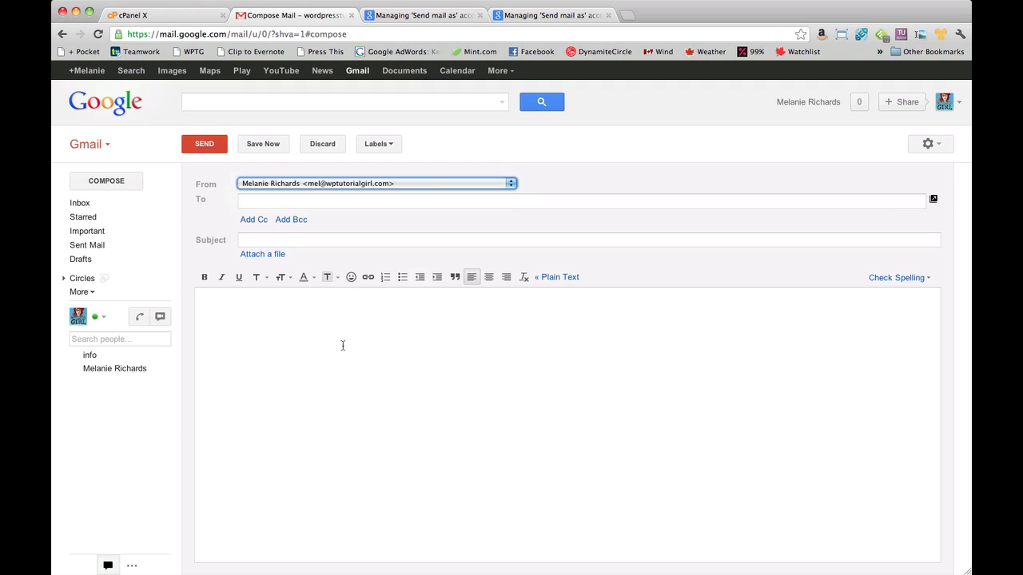
left_click(356, 205)
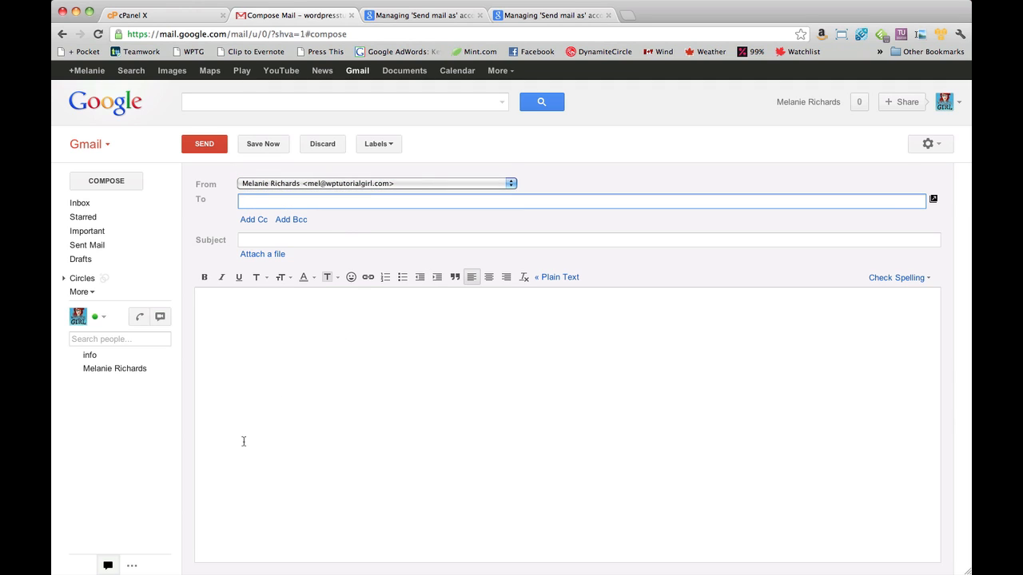